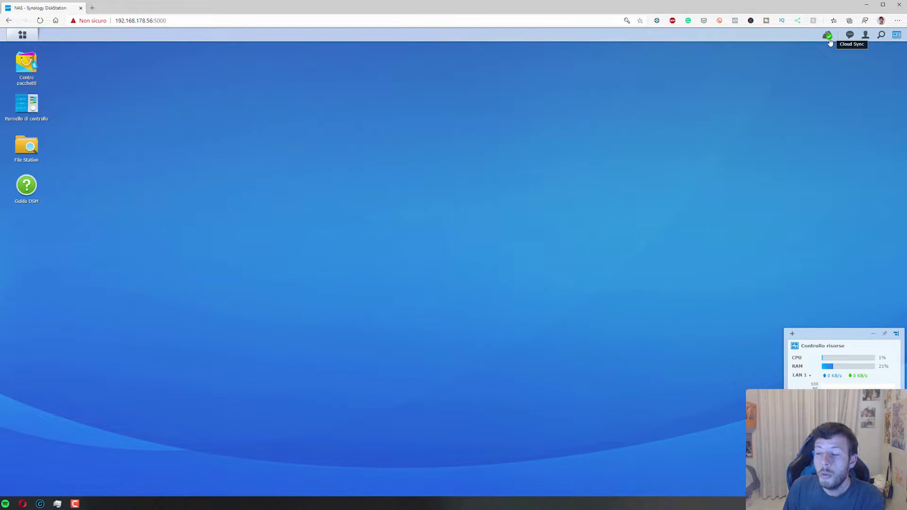
Step: Open Cloud Sync and examine the list of cloud providers available for a new connection, leaving without adding one
left_click(828, 37)
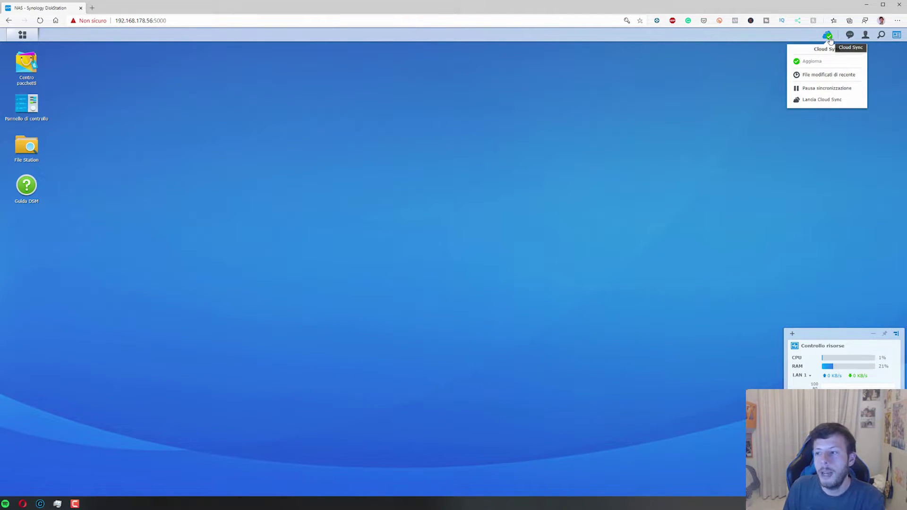
left_click(817, 101)
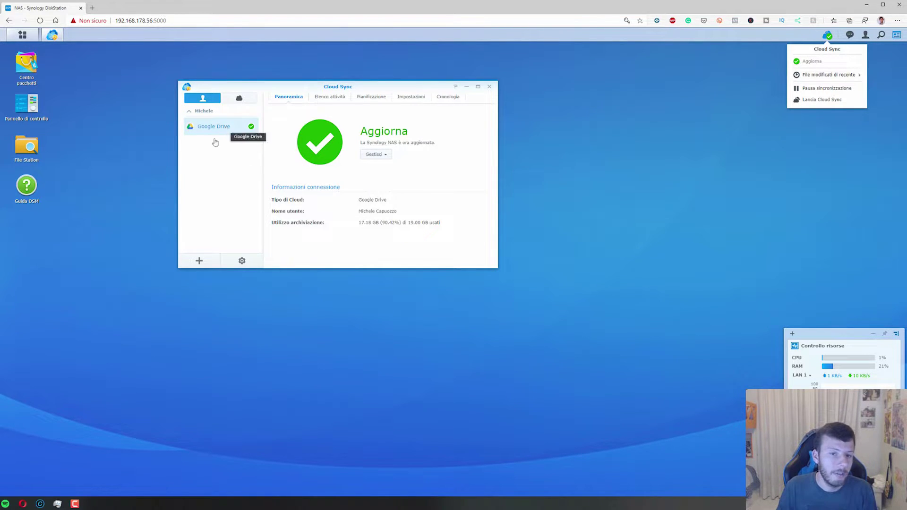
left_click(200, 261)
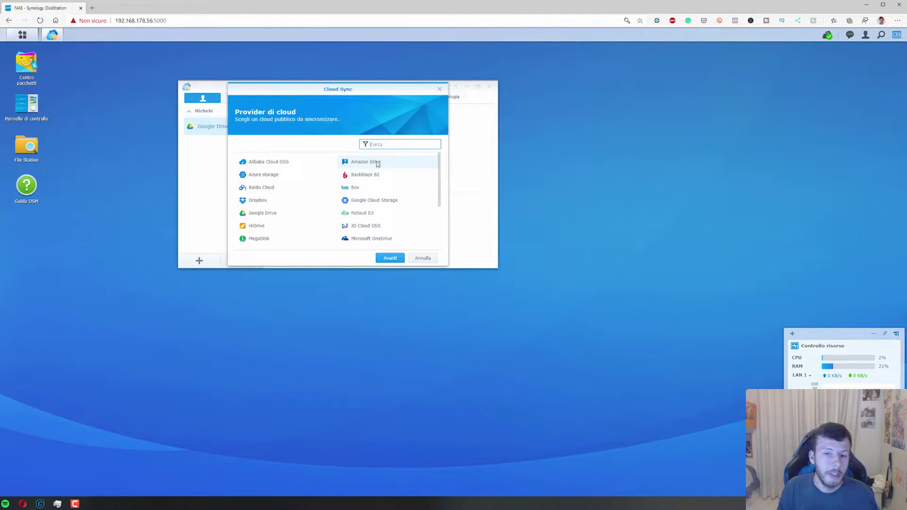
scroll(372, 204, "down", 2)
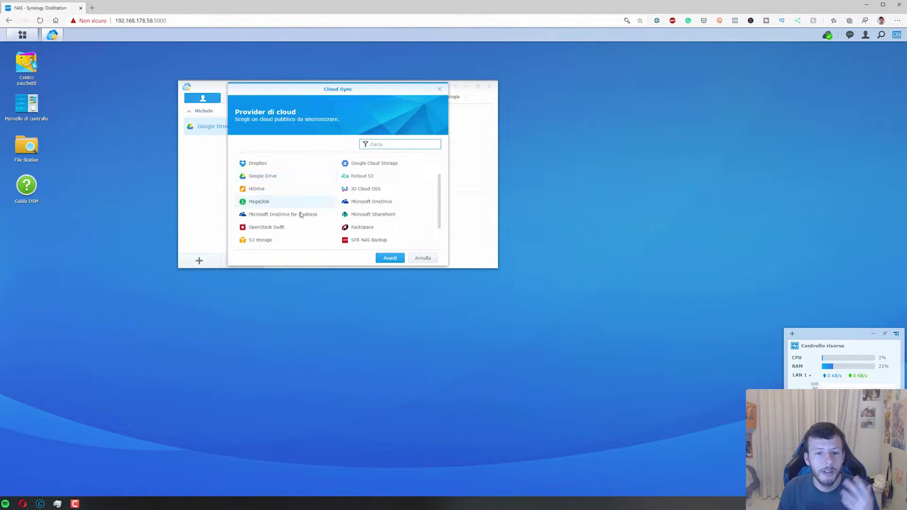
scroll(298, 210, "down", 1)
scroll(283, 194, "up", 2)
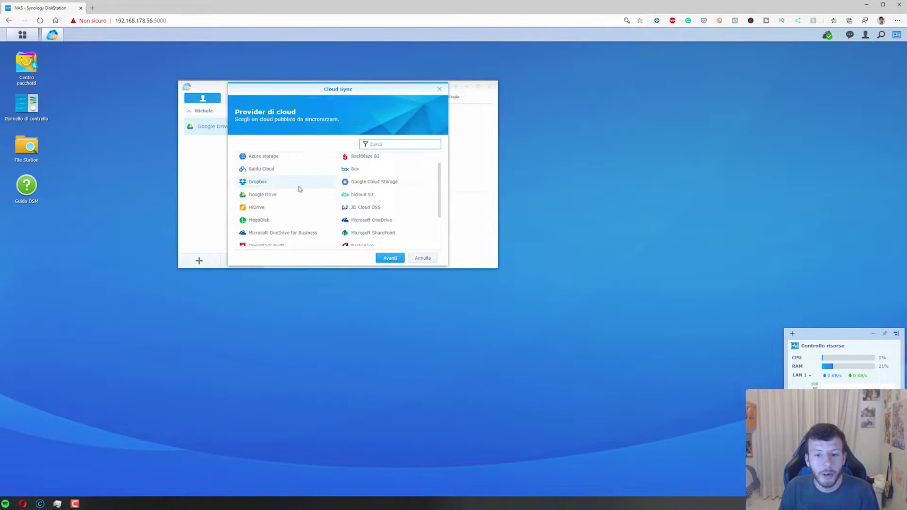
scroll(303, 188, "down", 3)
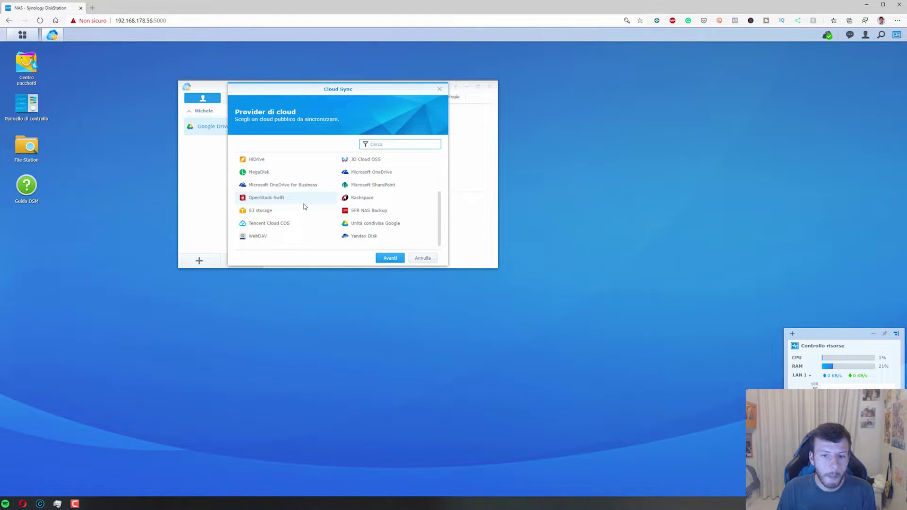
left_click(425, 259)
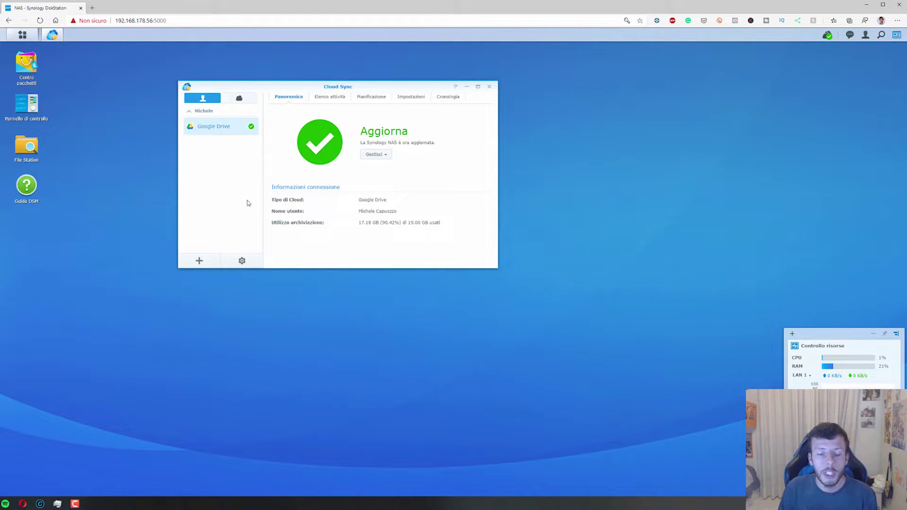
Step: View the contents of the shared folder Cartella 1 in File Station and close the window
left_click(33, 147)
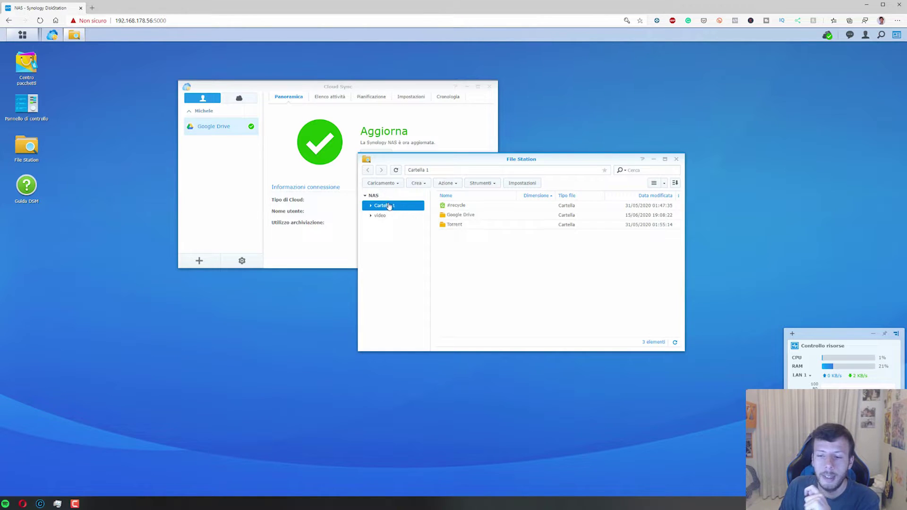
left_click(676, 159)
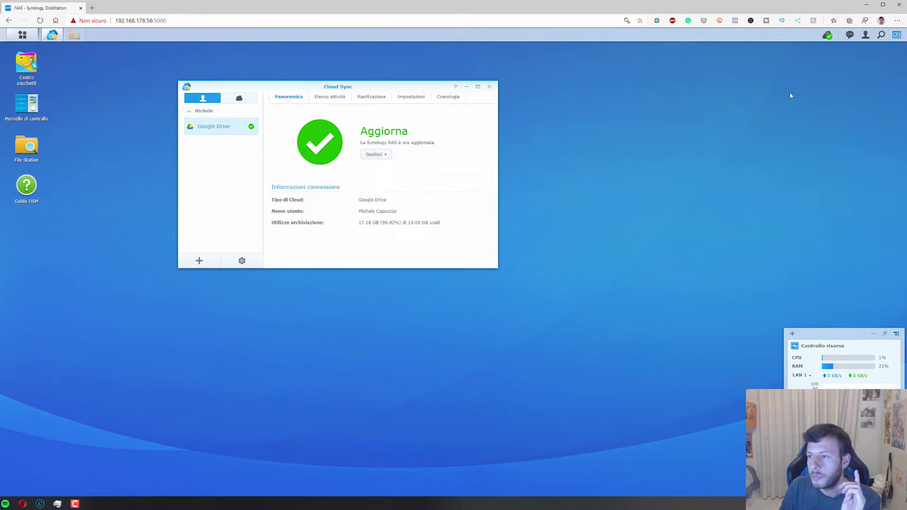
Step: Look through the system notifications, the user account options and the global search, and toggle the widgets off and on
left_click(854, 36)
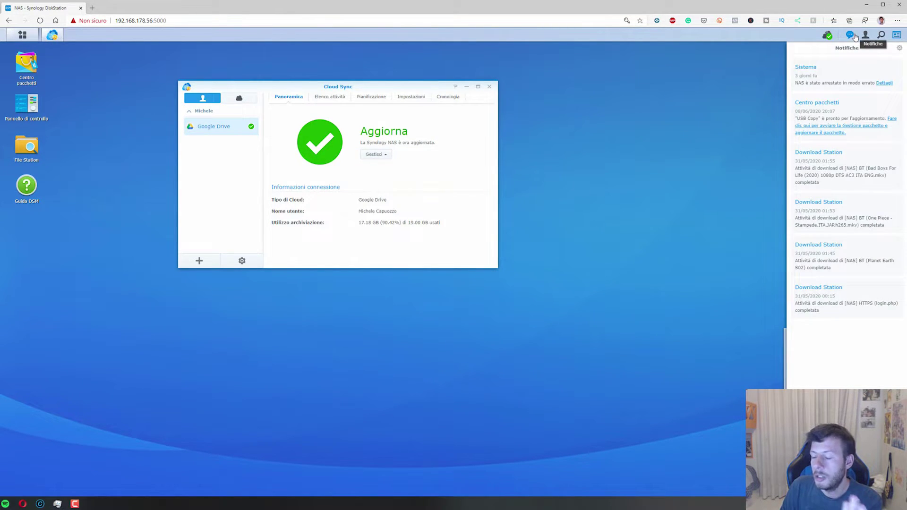
left_click(854, 36)
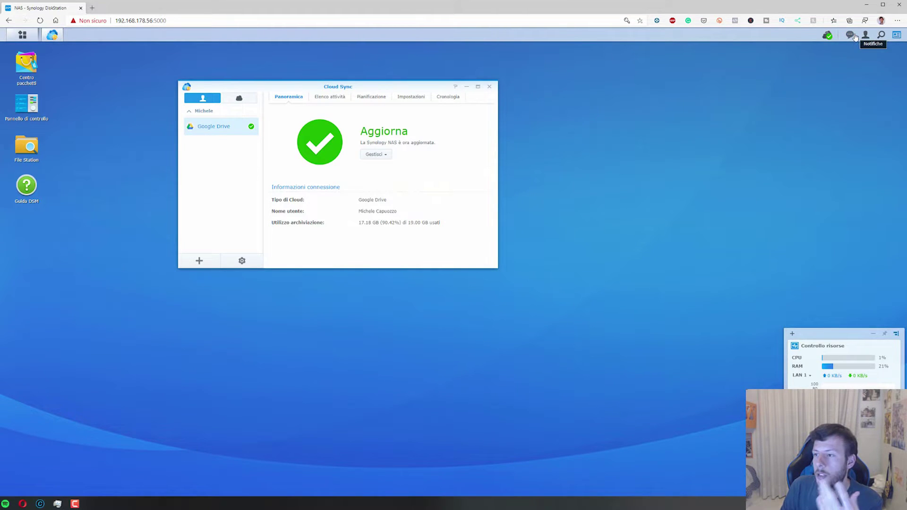
left_click(865, 36)
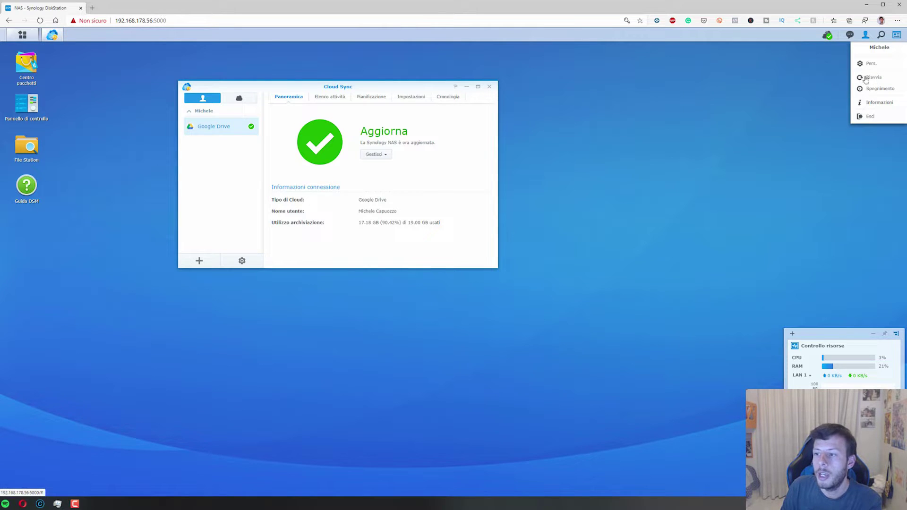
left_click(881, 35)
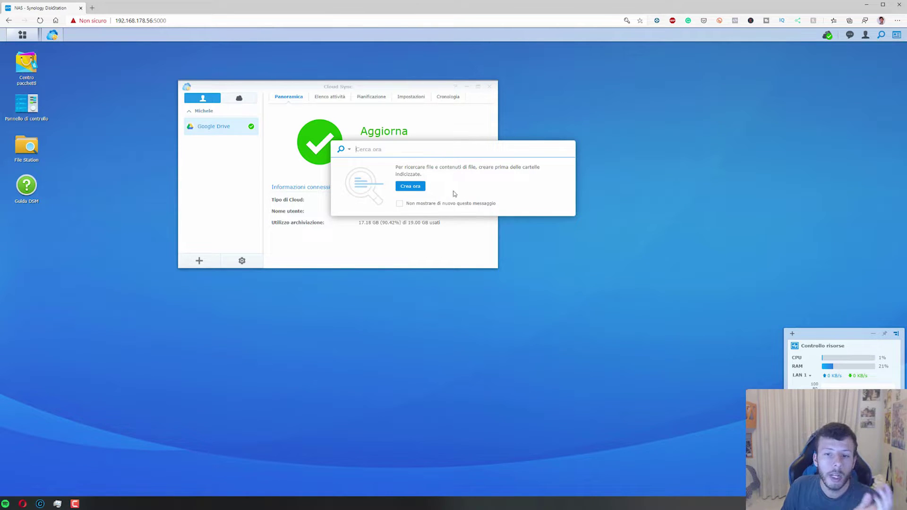
left_click(894, 36)
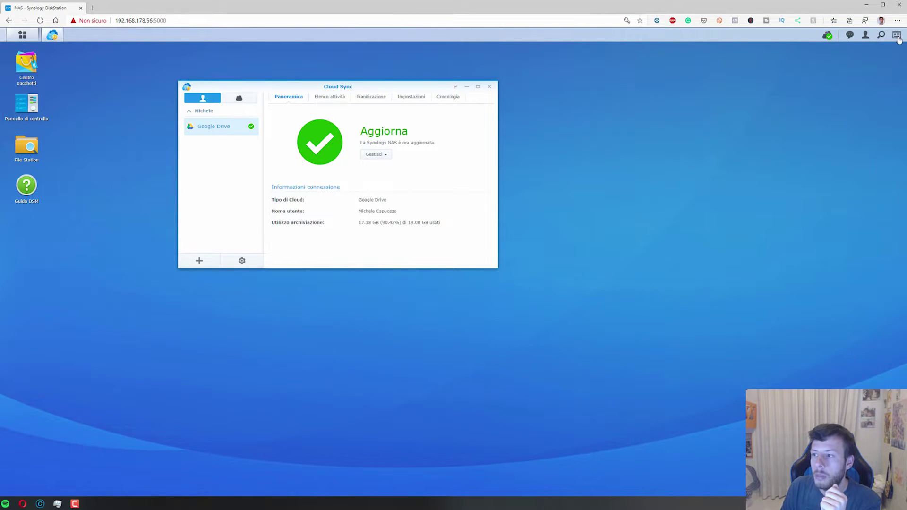
left_click(895, 37)
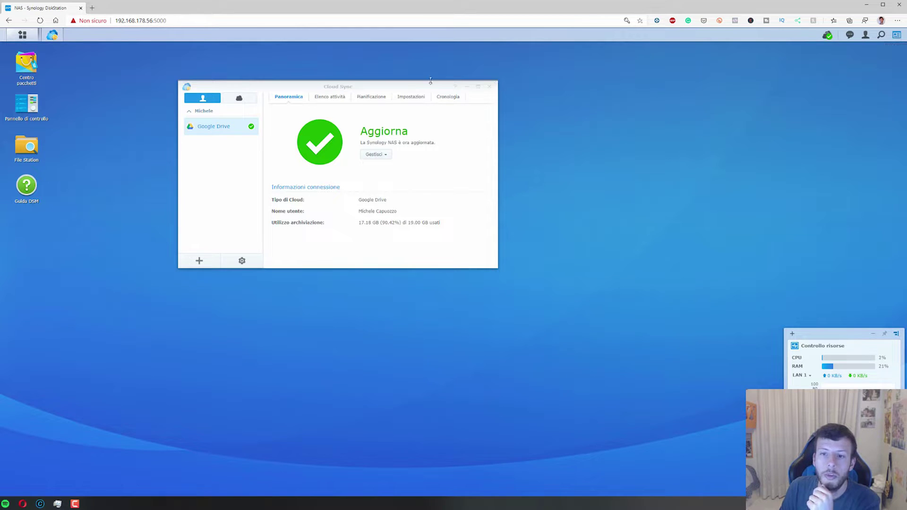
Step: Review the general Cloud Sync settings without changing them and close Cloud Sync
left_click(242, 260)
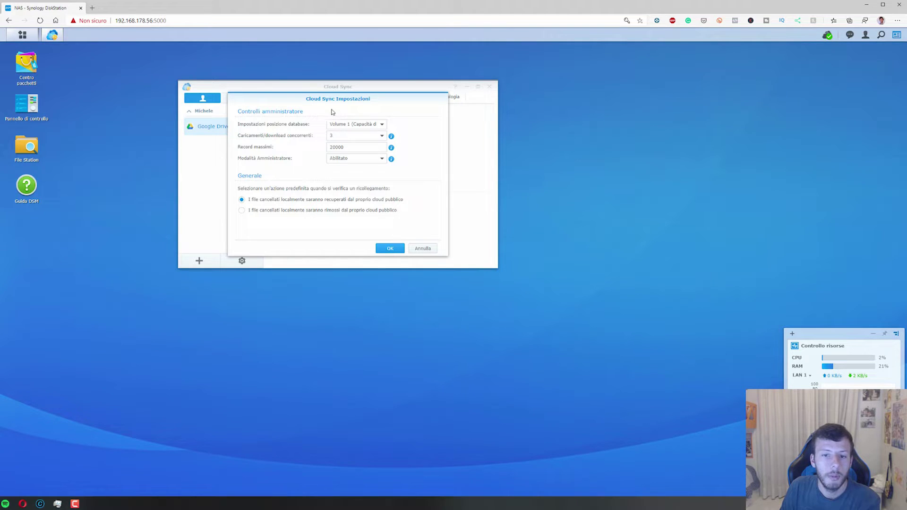
left_click(432, 250)
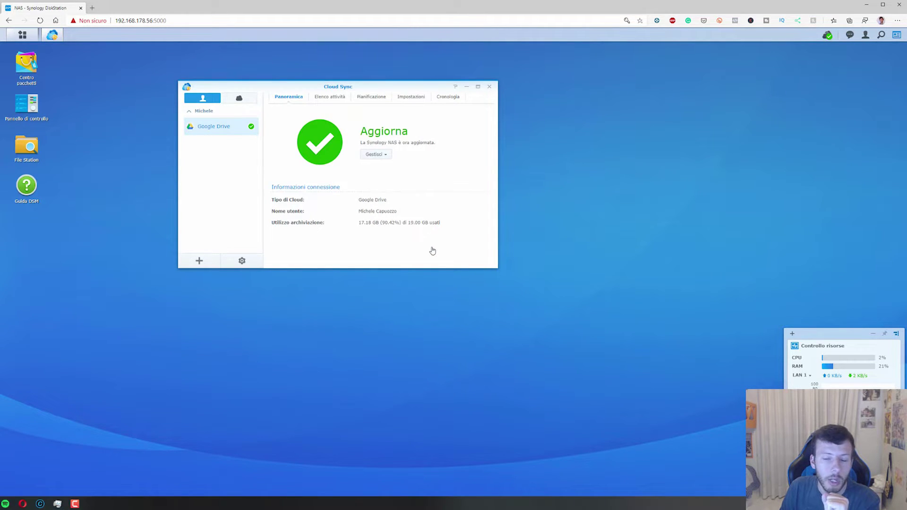
left_click(241, 262)
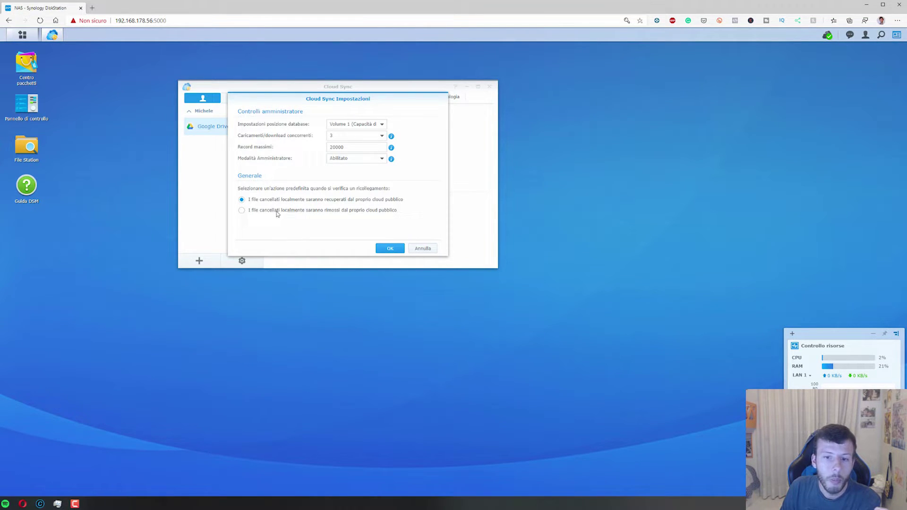
left_click(430, 248)
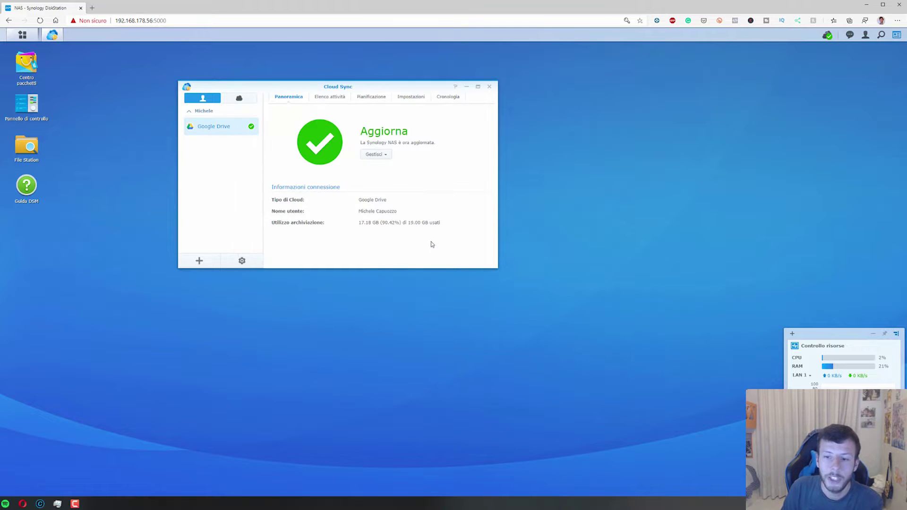
left_click(490, 87)
Step: Browse the introductory DSM help topics, including the NAS protection and photo management sections, and close the guide
left_click(29, 198)
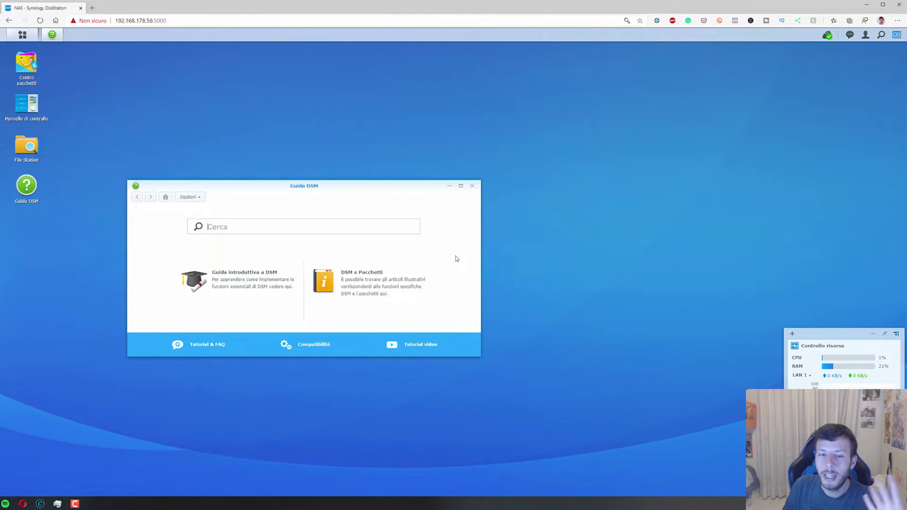
left_click(218, 286)
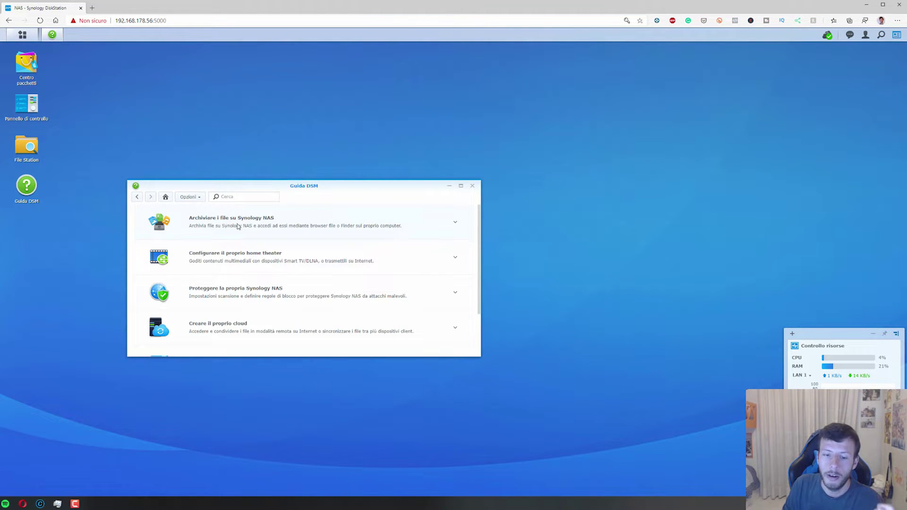
scroll(299, 291, "down", 2)
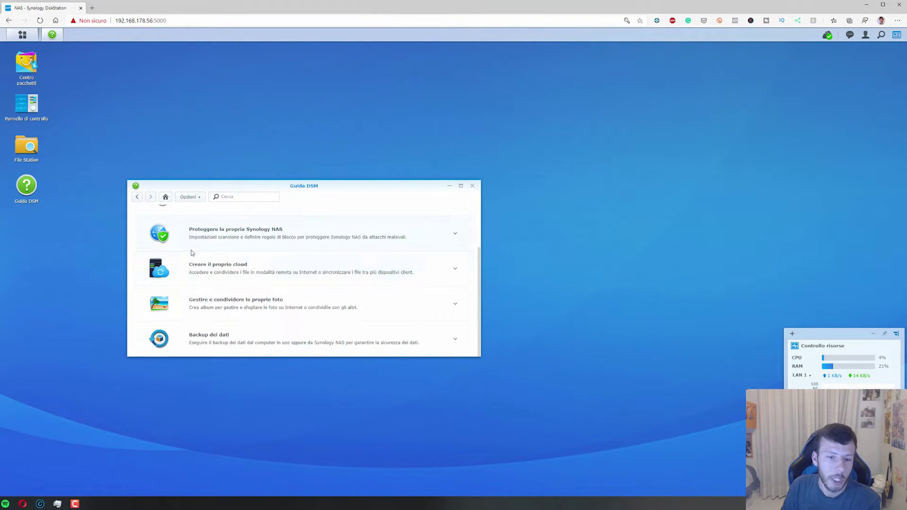
left_click(456, 235)
left_click(456, 235)
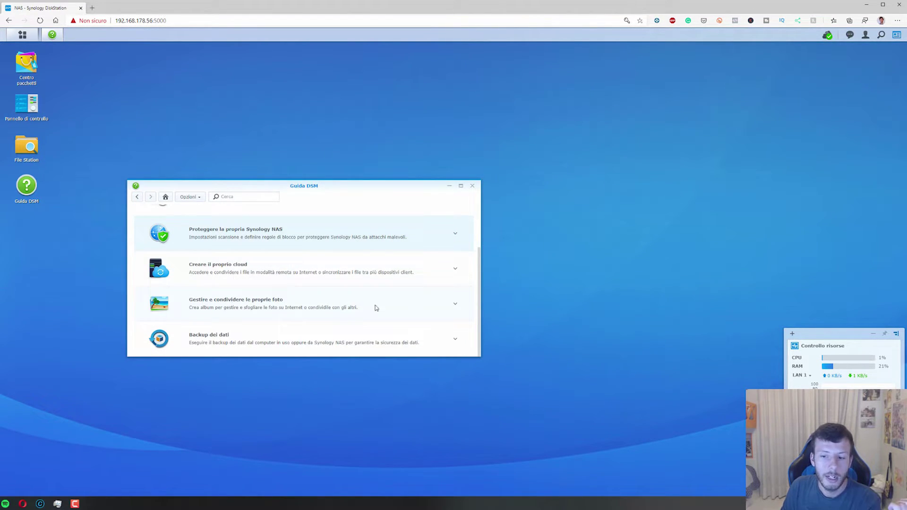
left_click(452, 303)
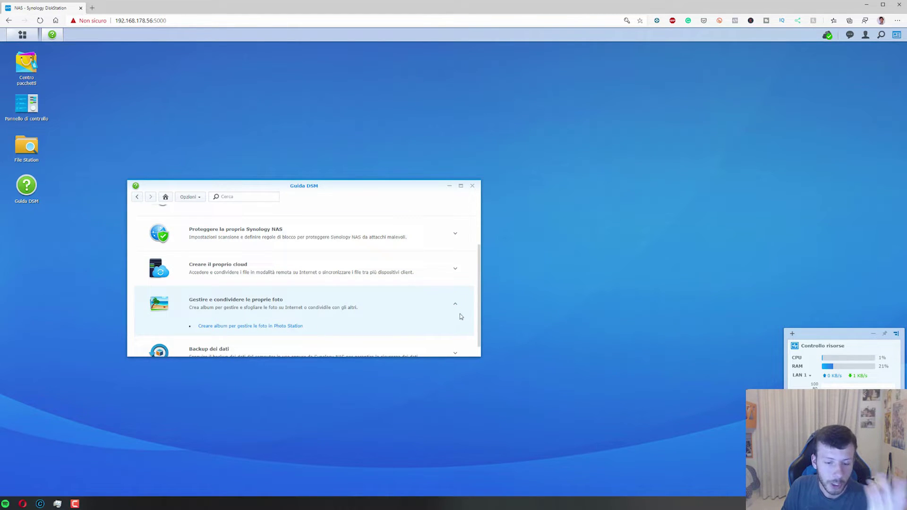
left_click(456, 307)
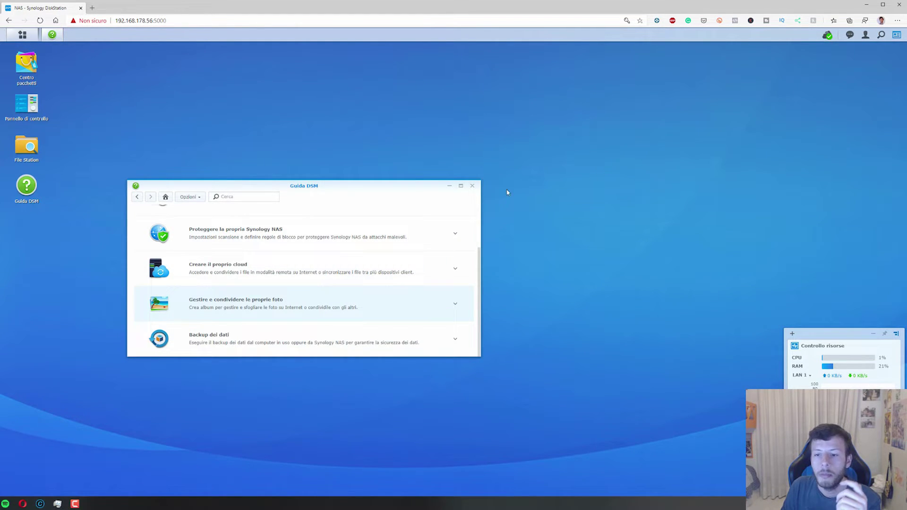
left_click(472, 186)
Step: Look over the setting categories in the Control Panel (Pannello di controllo) and close it
left_click(21, 109)
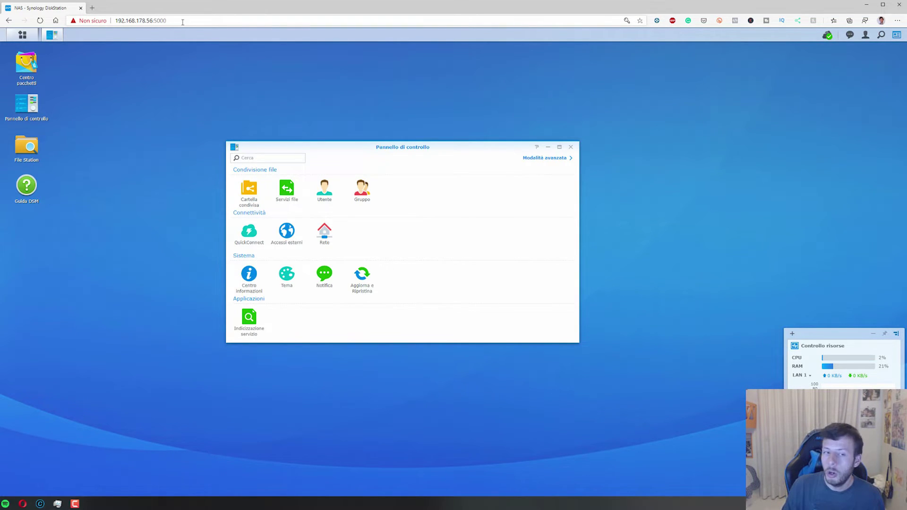
left_click(571, 147)
Step: Check the performance overview in the resource monitor (Controllo risorse) and close it
left_click(22, 35)
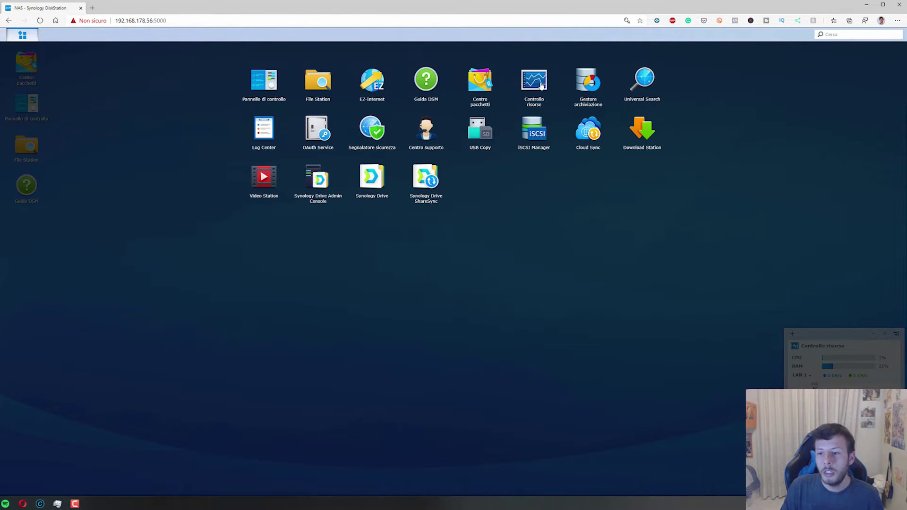
left_click(541, 84)
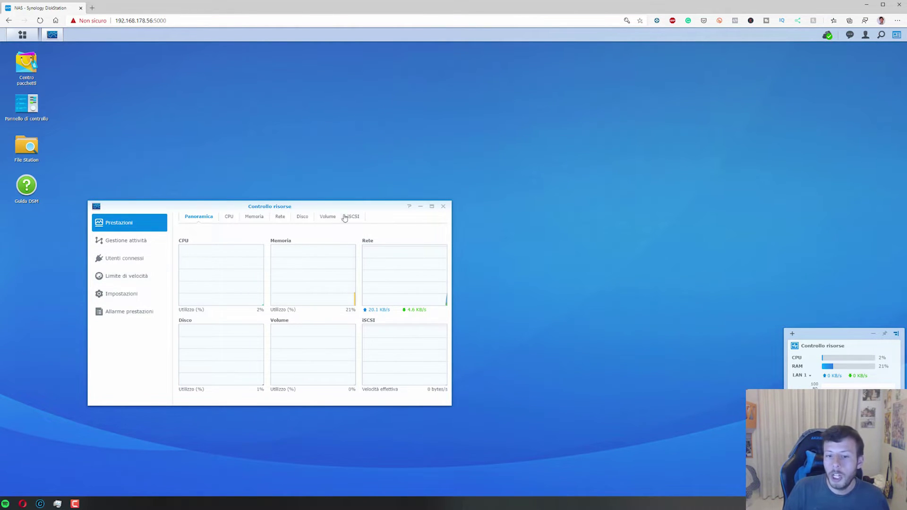
left_click(443, 211)
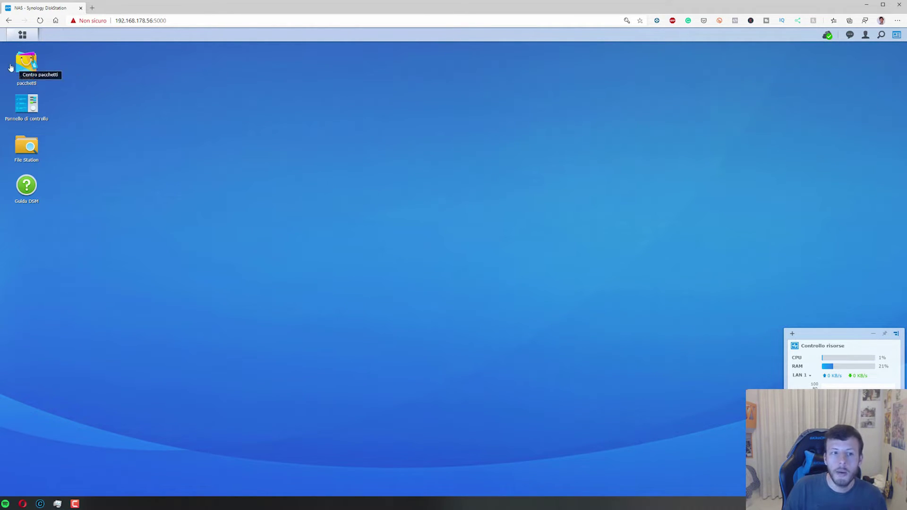
Step: Open the Package Center (Centro pacchetti) and browse the Synology packages in the full list down to the third-party section
left_click(20, 80)
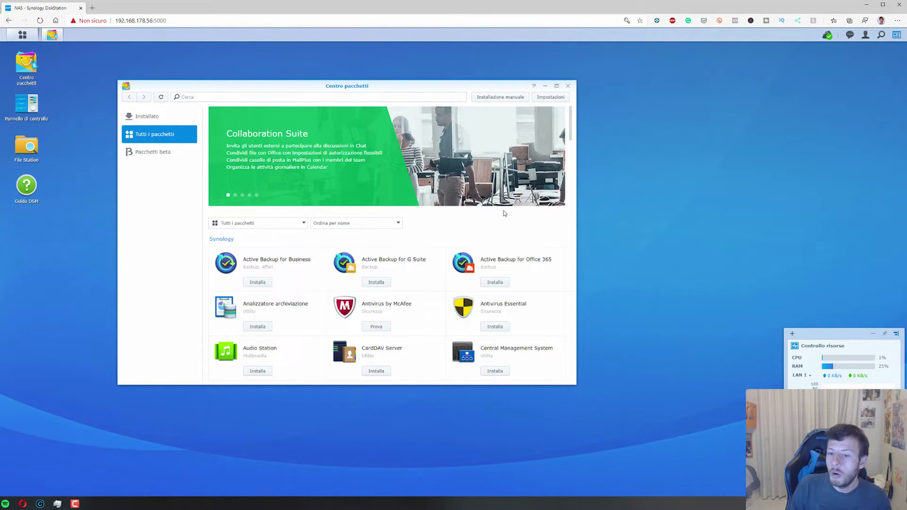
scroll(504, 213, "down", 1)
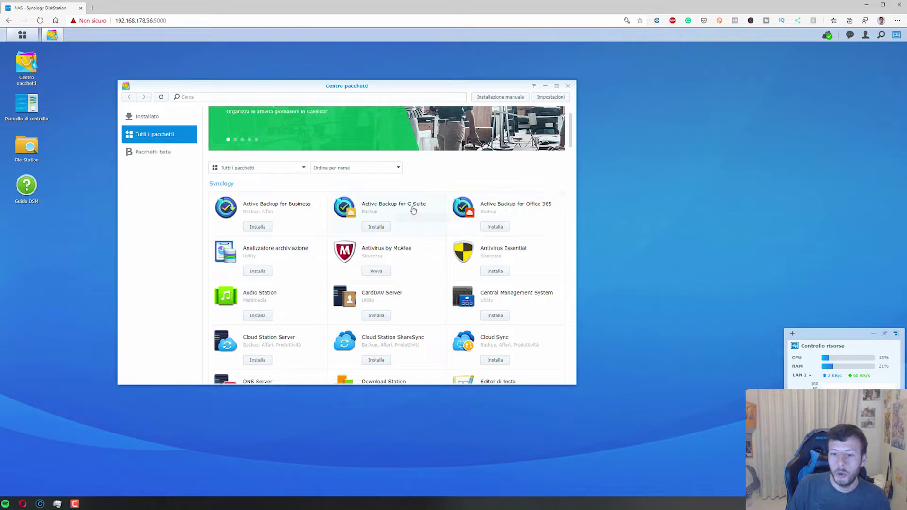
scroll(498, 250, "down", 2)
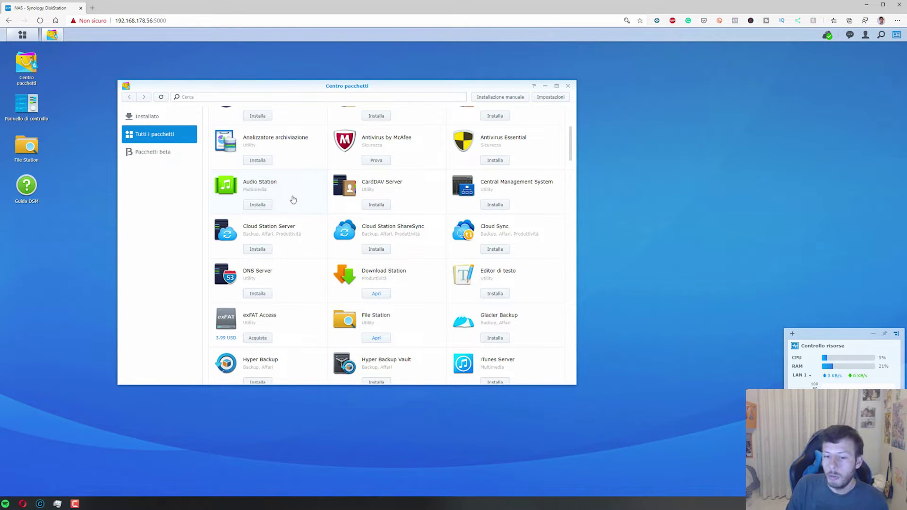
scroll(426, 286, "down", 6)
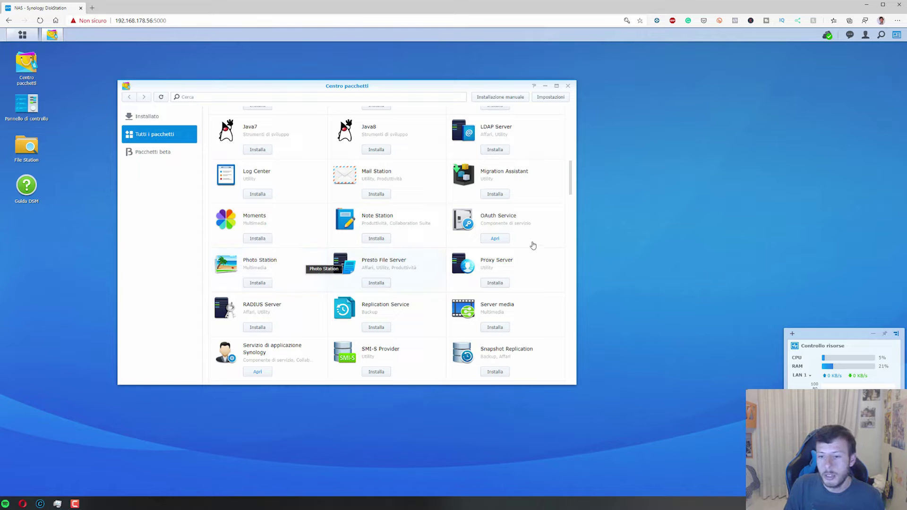
scroll(533, 240, "down", 1)
scroll(397, 183, "down", 2)
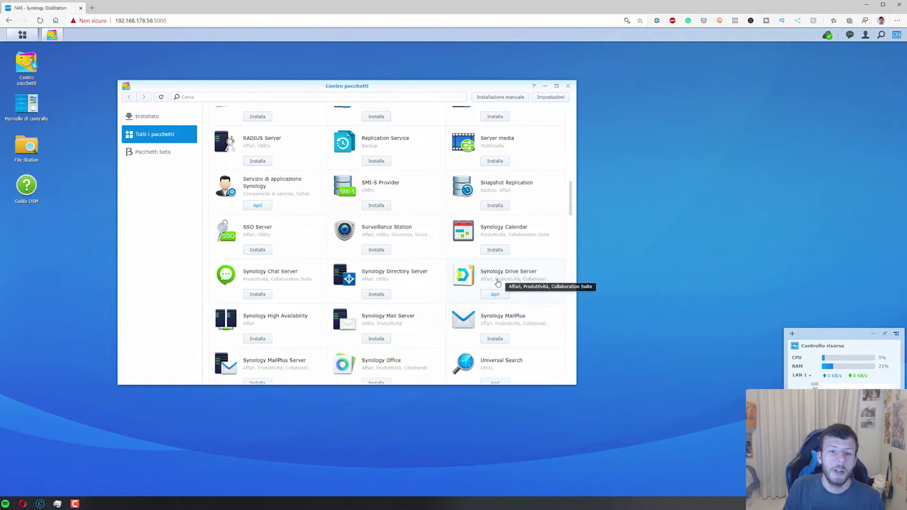
scroll(497, 282, "down", 3)
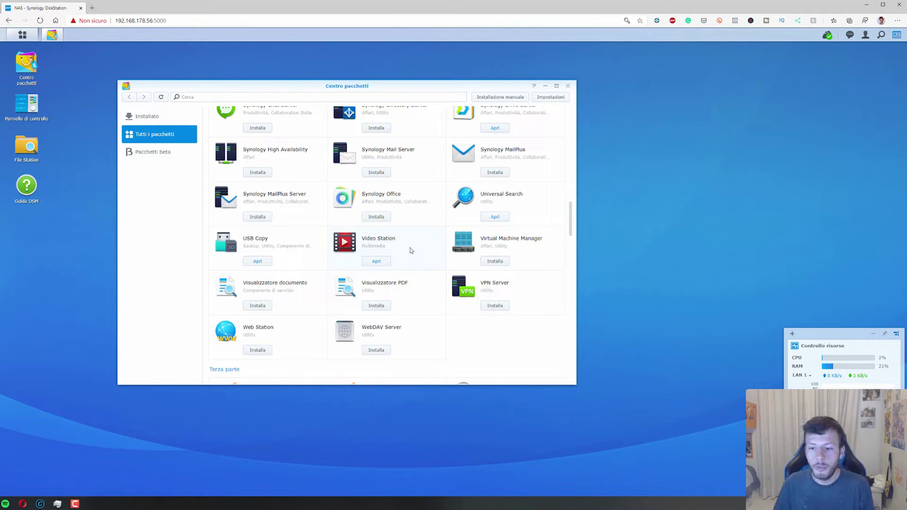
Step: Look through the third-party packages (Terza parte) in the full package list, from Apache HTTP Server 2.2 to WordPress
scroll(415, 248, "down", 1)
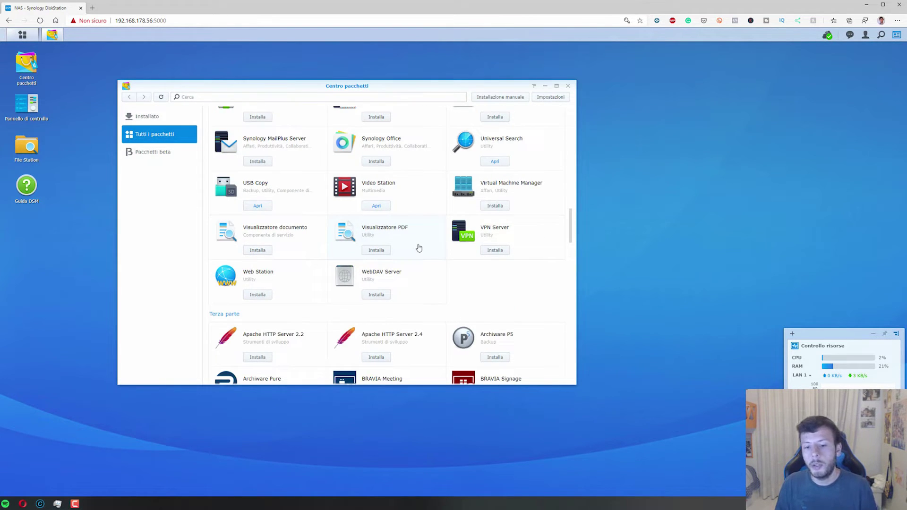
scroll(451, 258, "down", 3)
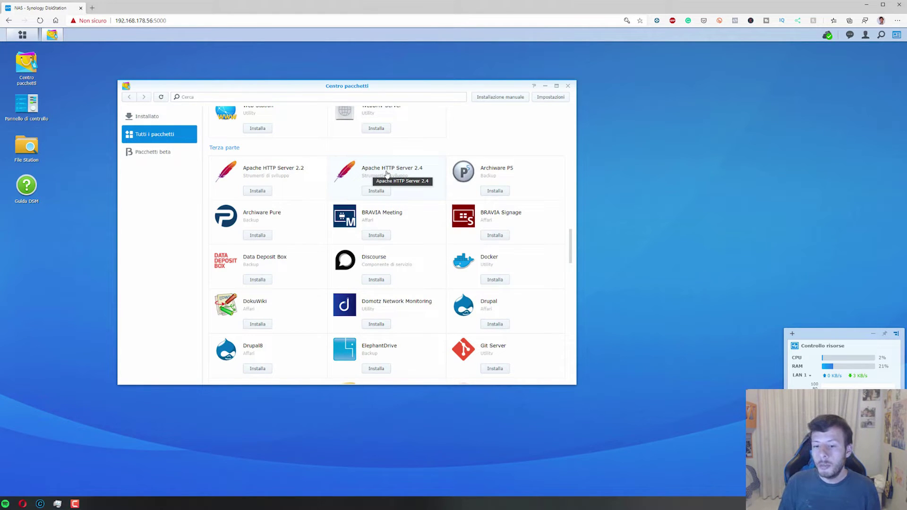
scroll(424, 198, "down", 3)
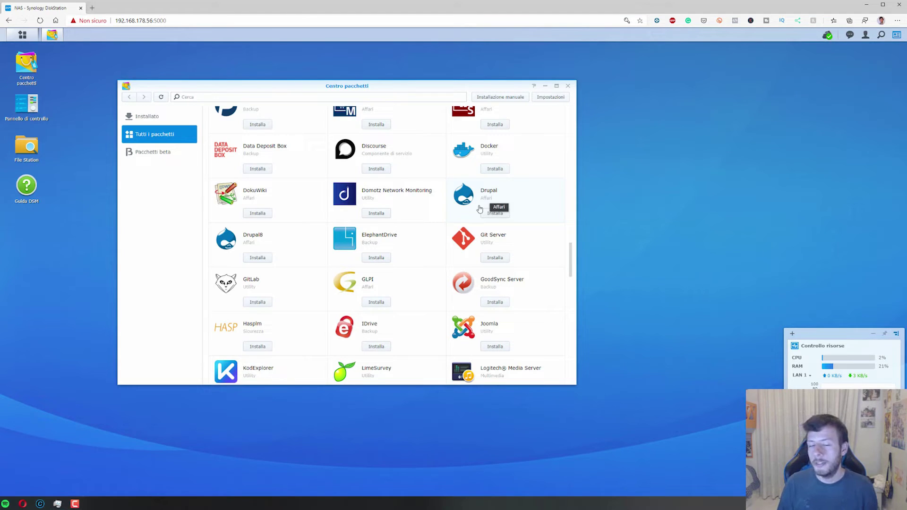
scroll(478, 208, "down", 1)
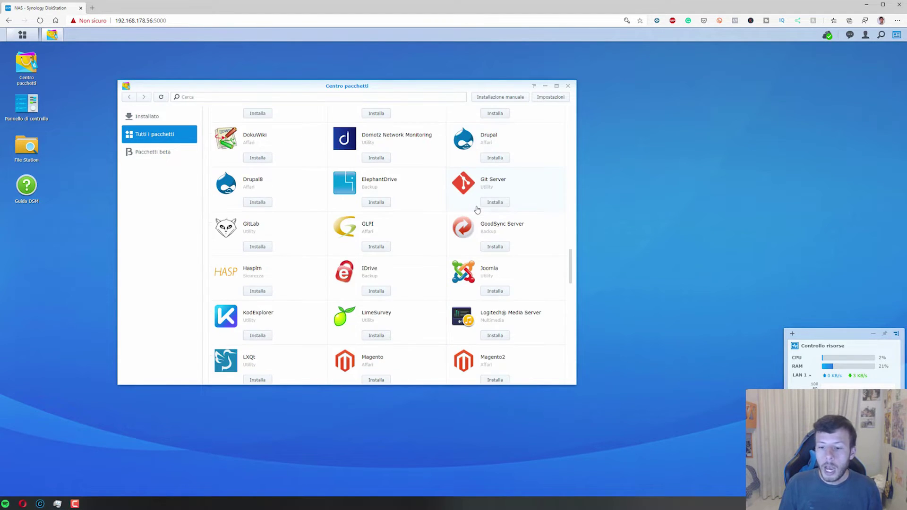
scroll(310, 253, "down", 1)
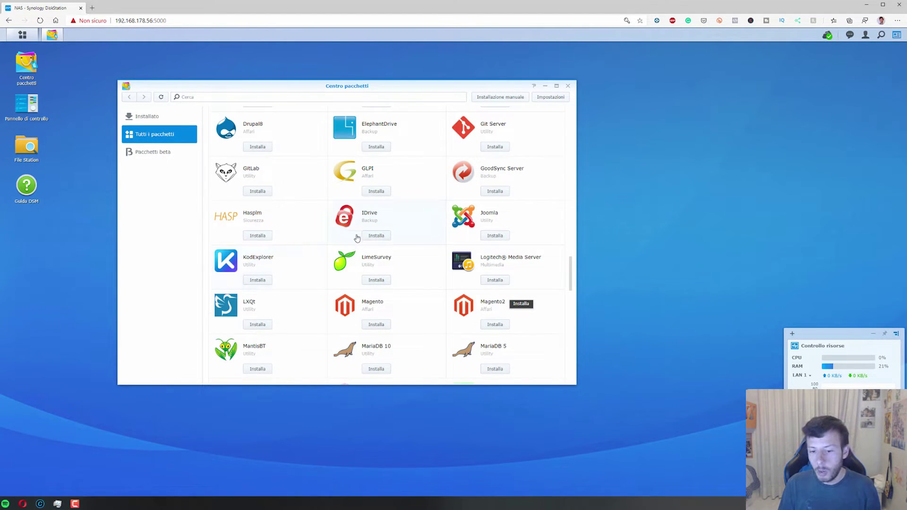
scroll(357, 237, "down", 5)
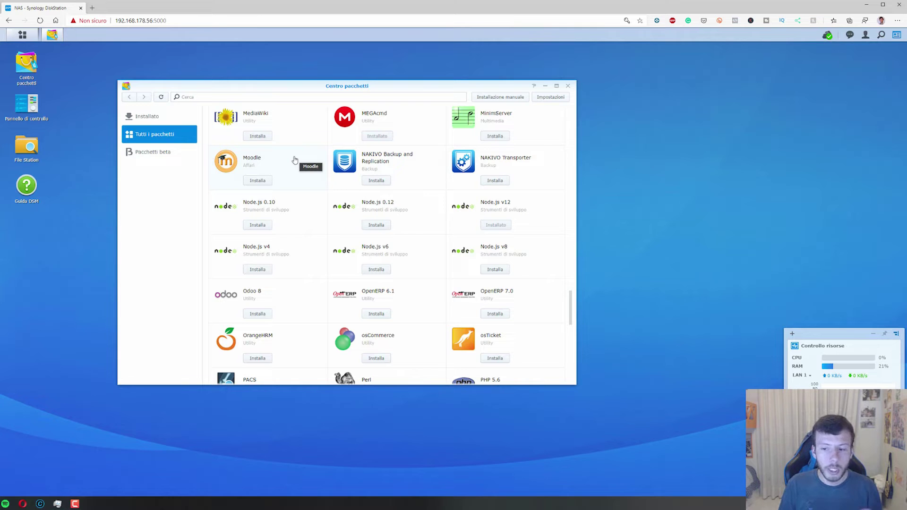
scroll(294, 161, "down", 1)
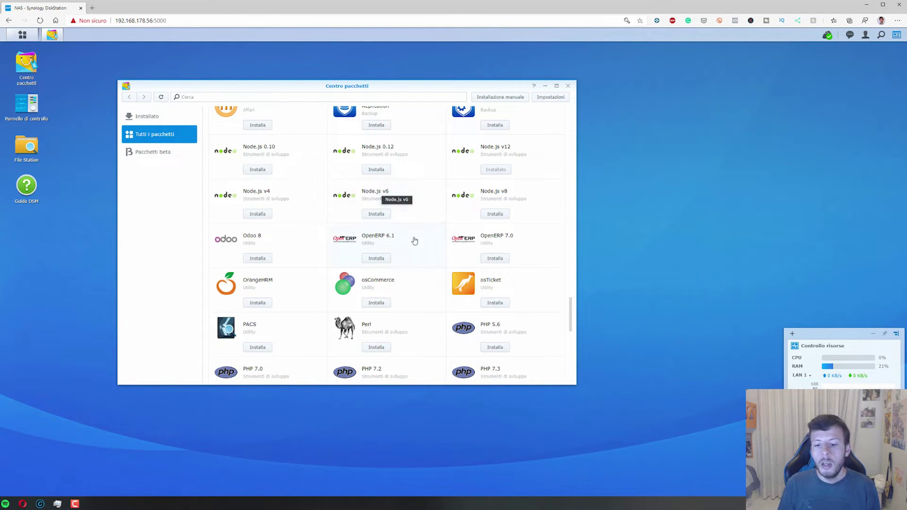
scroll(413, 239, "up", 3)
scroll(415, 241, "down", 8)
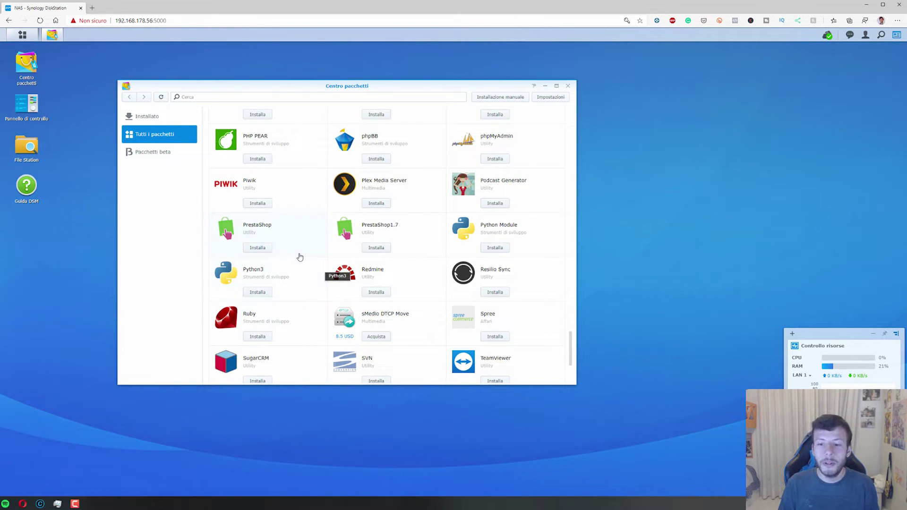
scroll(298, 256, "up", 3)
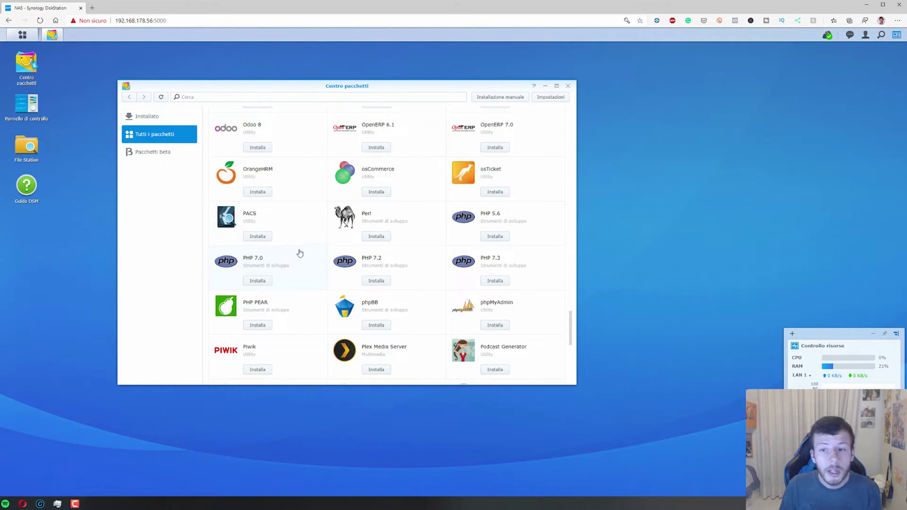
scroll(299, 256, "up", 3)
scroll(300, 253, "up", 4)
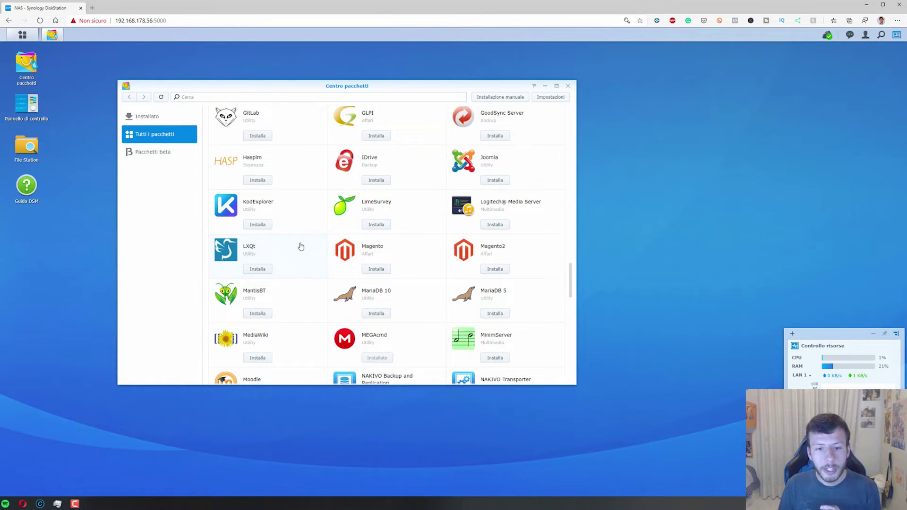
scroll(302, 193, "up", 1)
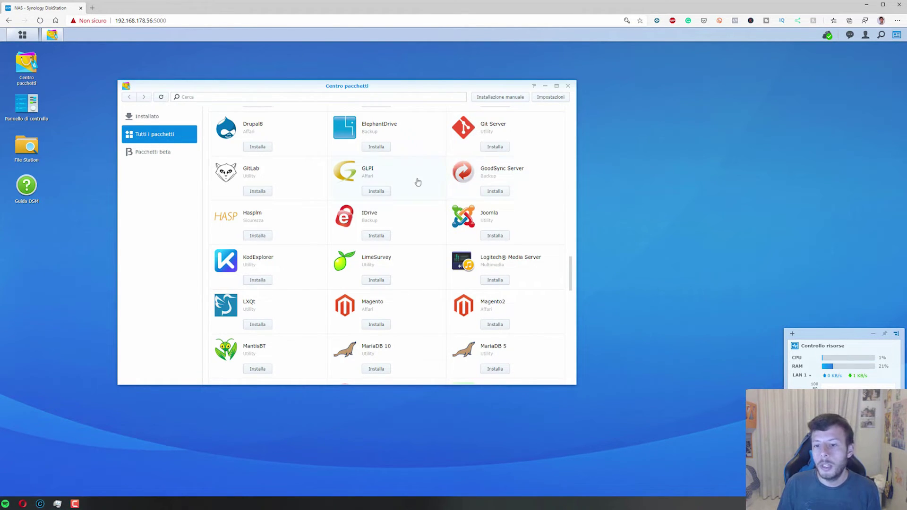
scroll(425, 178, "down", 10)
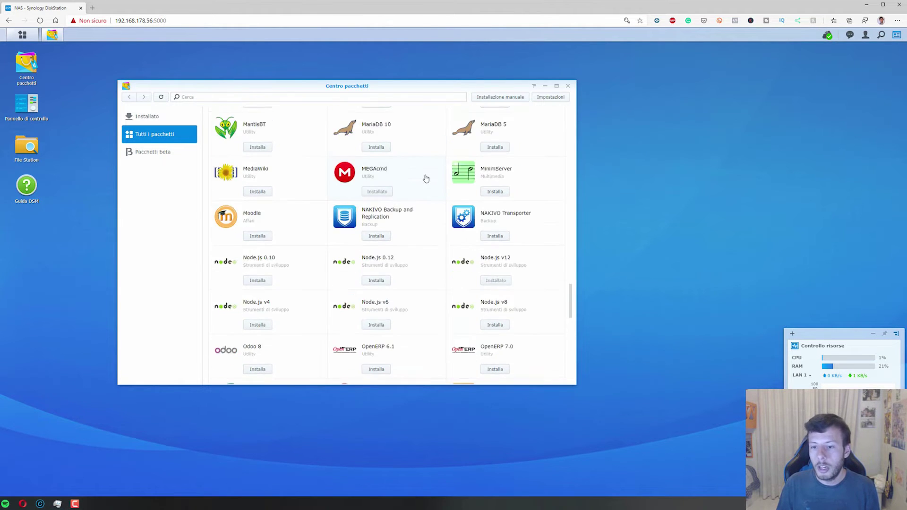
scroll(425, 178, "down", 5)
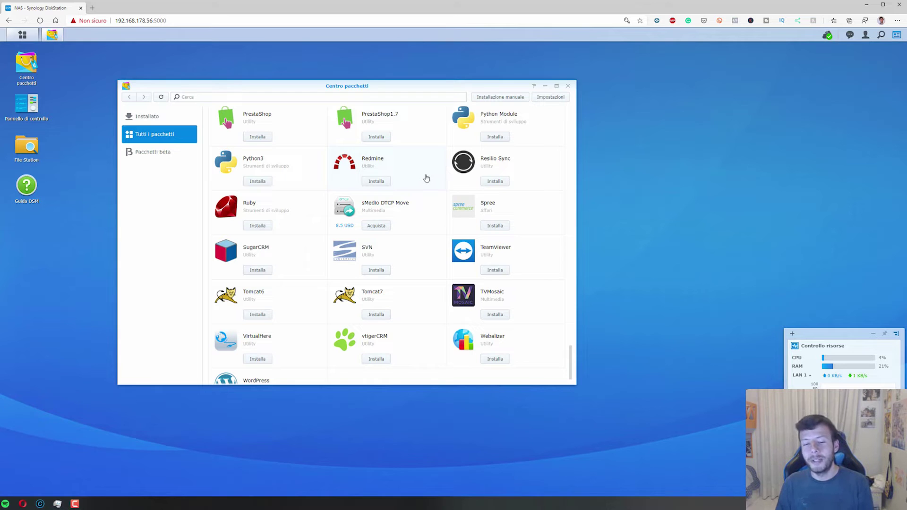
scroll(369, 226, "down", 2)
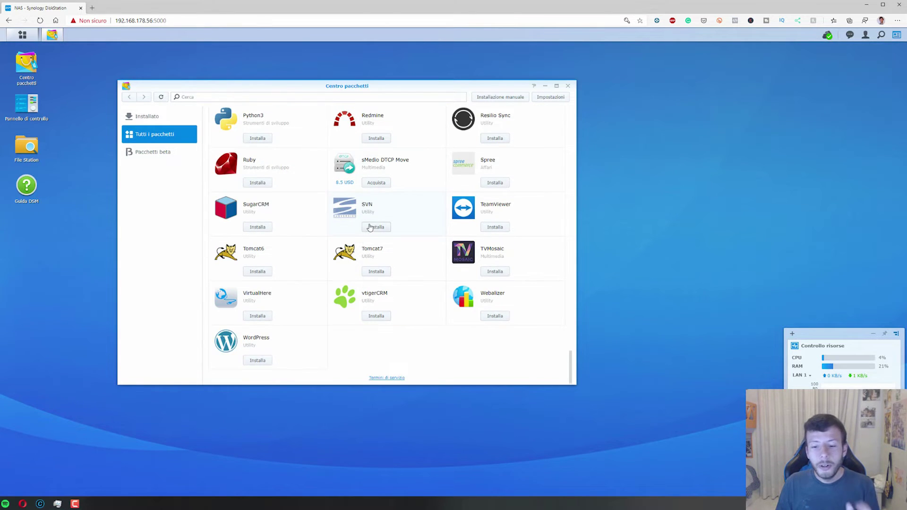
Step: View the WordPress package's details page, return to the full package list and go back up to the Synology packages
left_click(293, 343)
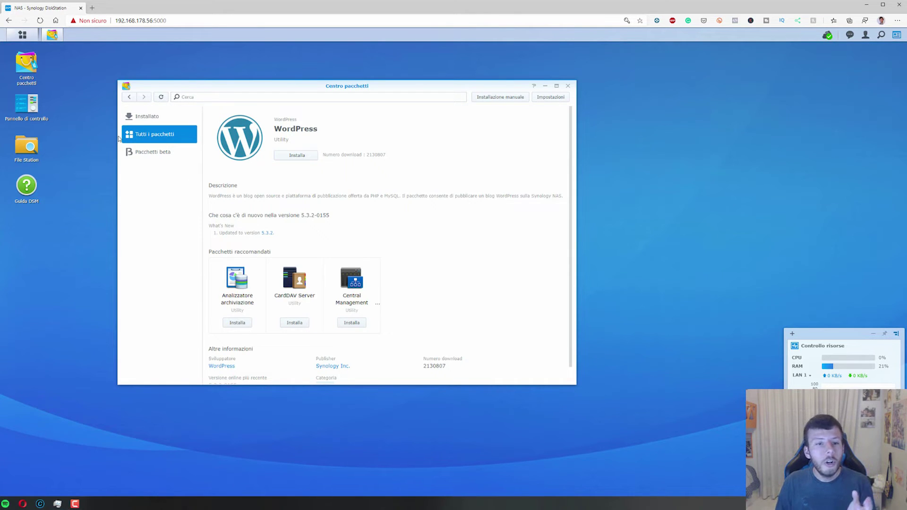
left_click(129, 97)
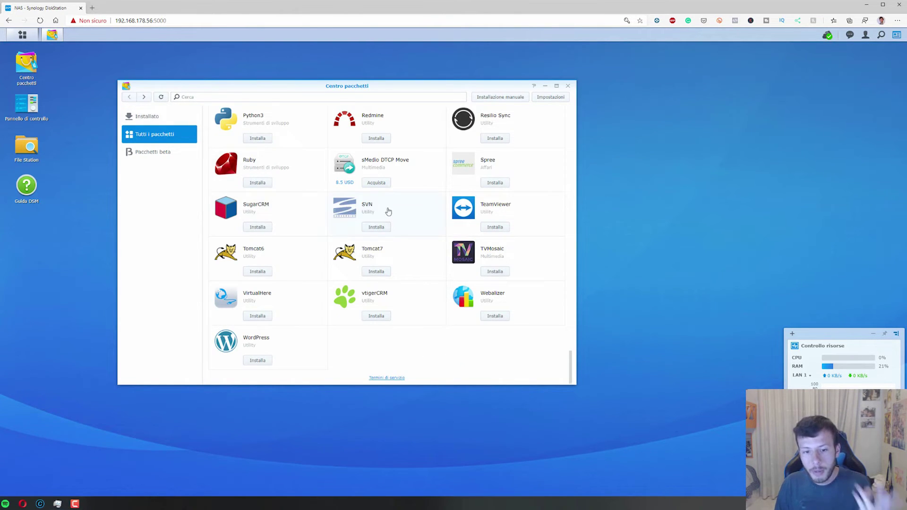
scroll(389, 210, "up", 15)
scroll(389, 212, "up", 15)
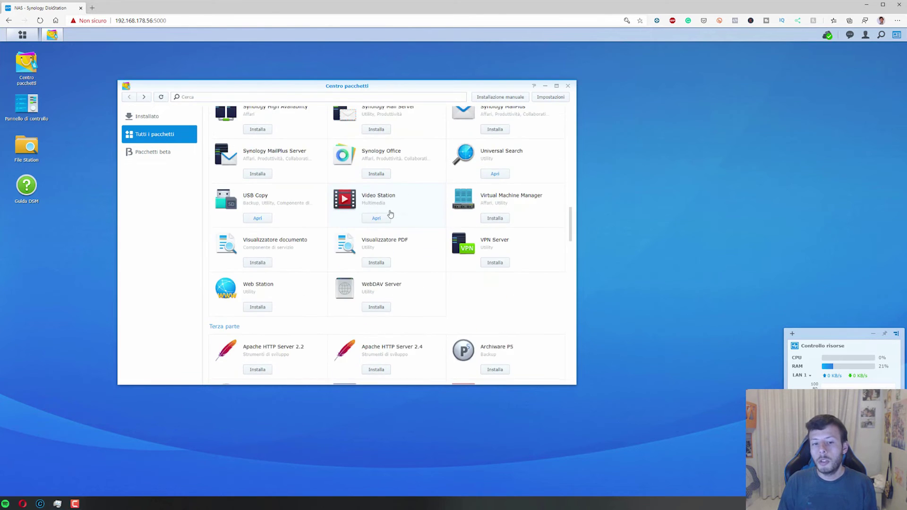